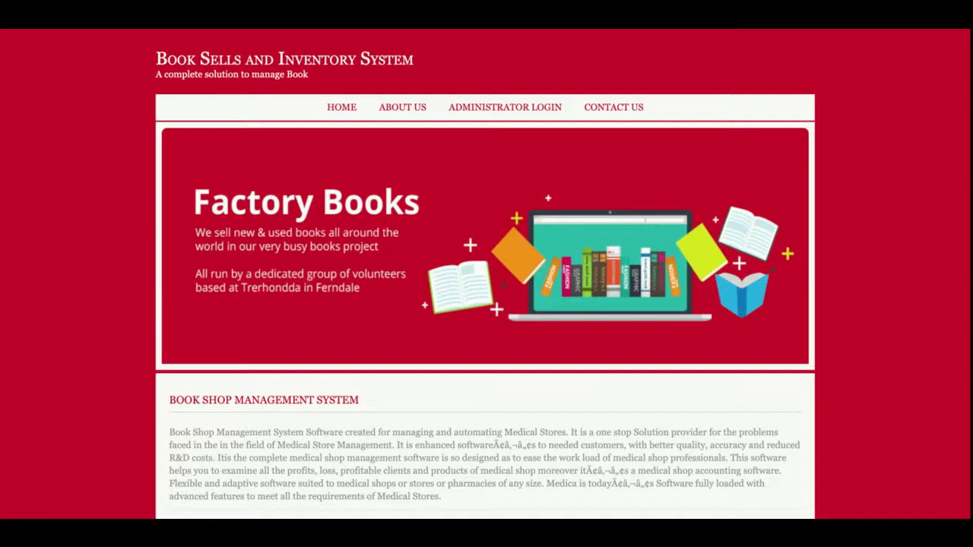
- Browse the About Us and Administrator Login pages, ending on the empty Contact Us form
scroll(486, 305, "down", 5)
scroll(487, 304, "up", 5)
left_click(406, 112)
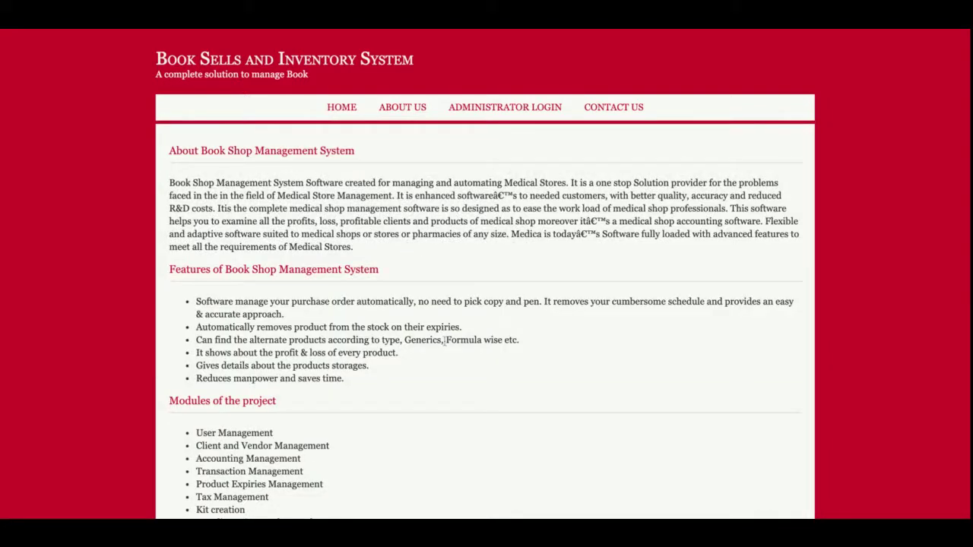
scroll(444, 341, "down", 2)
scroll(445, 341, "up", 2)
left_click(495, 112)
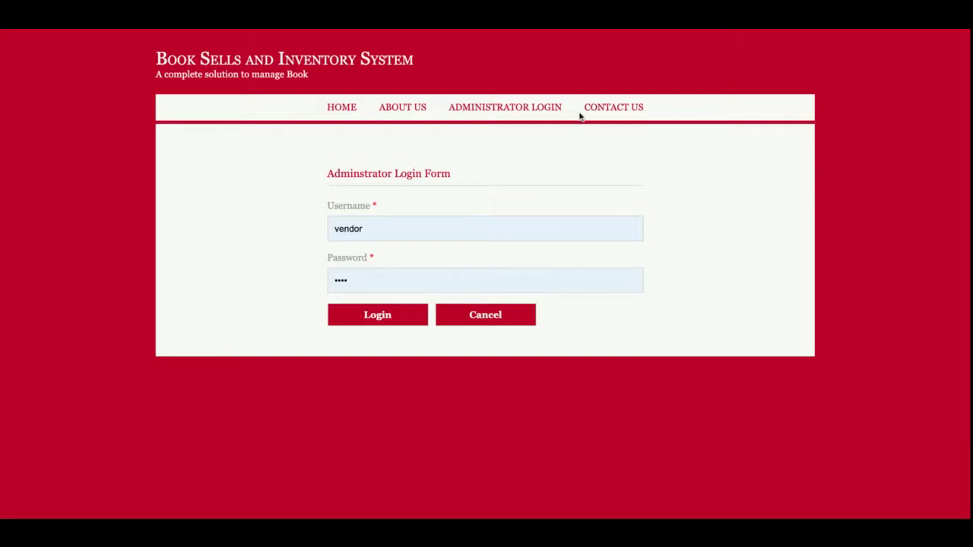
left_click(605, 110)
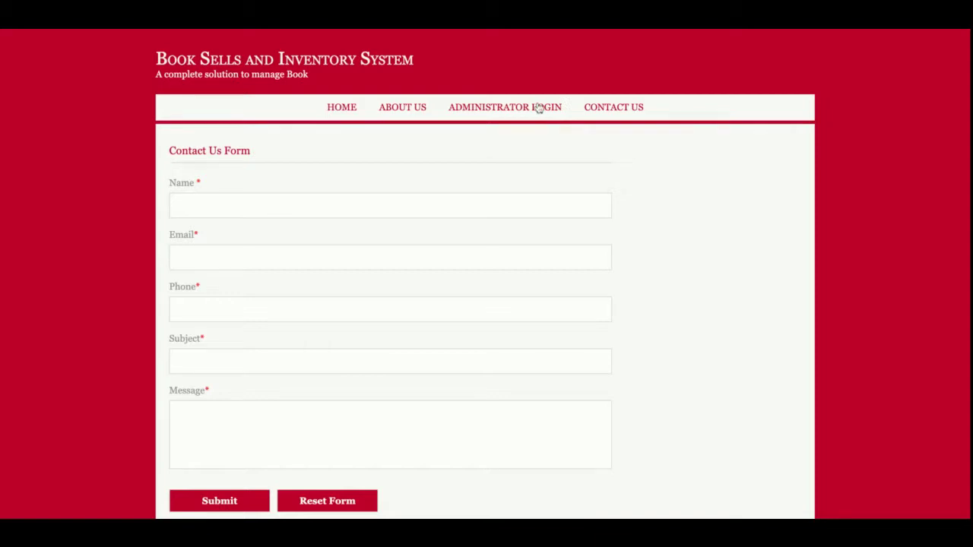
- Sign in with the suggested admin username and saved password to reach the management dashboard
left_click(541, 104)
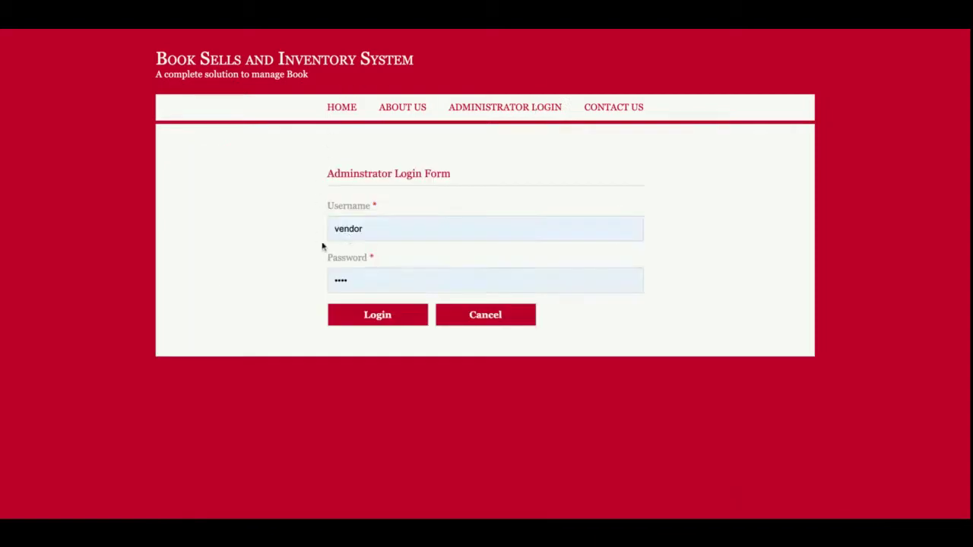
double_click(380, 232)
type("a")
left_click(380, 246)
left_click(378, 315)
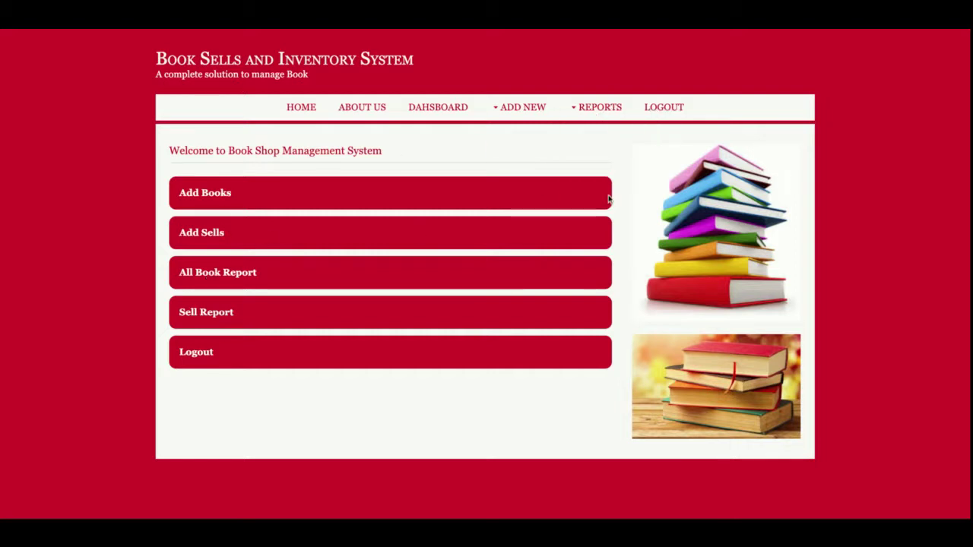
mouse_move(588, 111)
- Visit the Home and About Us pages, then return to the admin dashboard
left_click(304, 111)
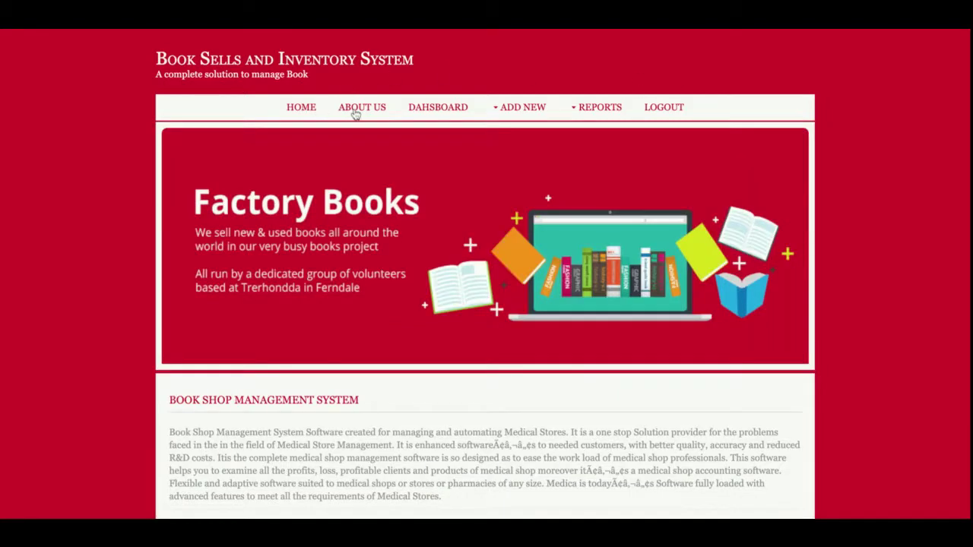
left_click(355, 113)
left_click(445, 110)
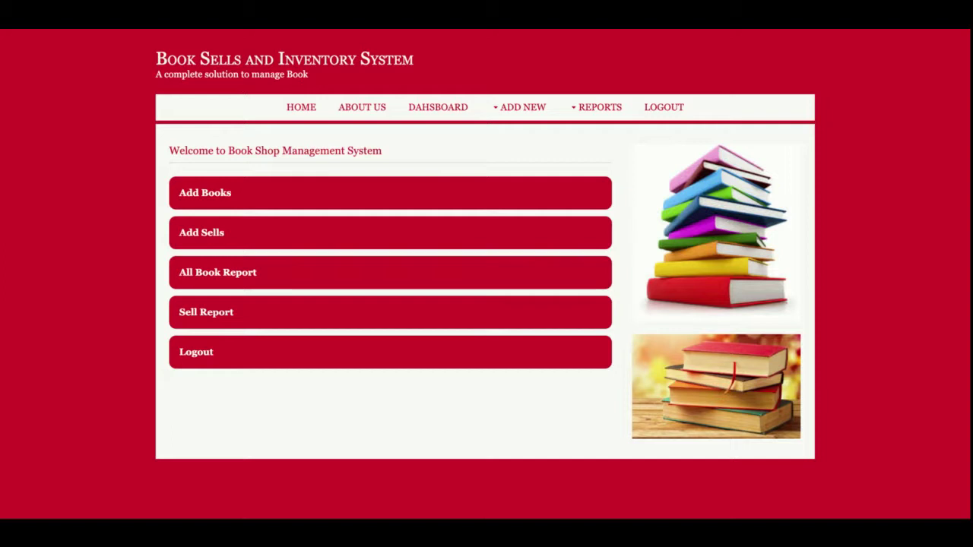
- Log out and log back in as administrator, then show the Add New menu
left_click(664, 109)
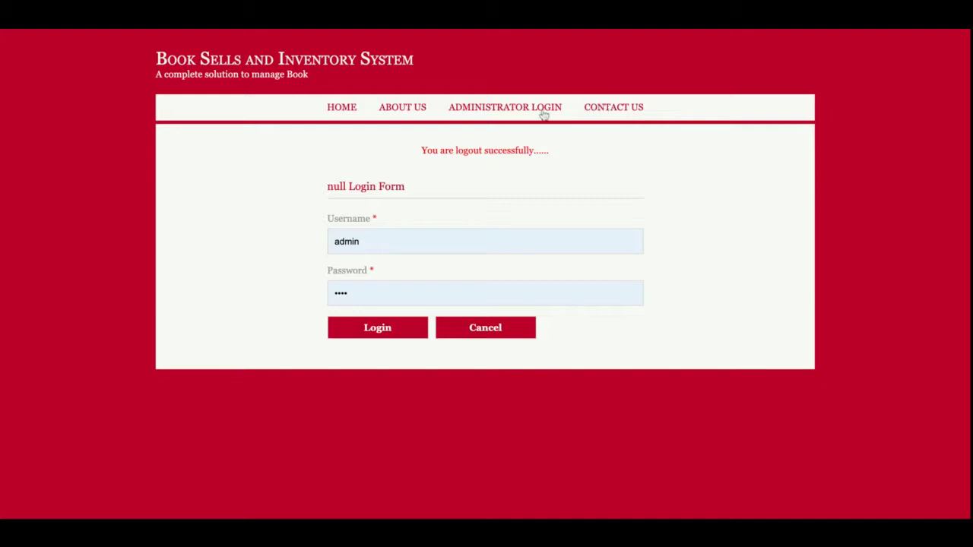
left_click(375, 335)
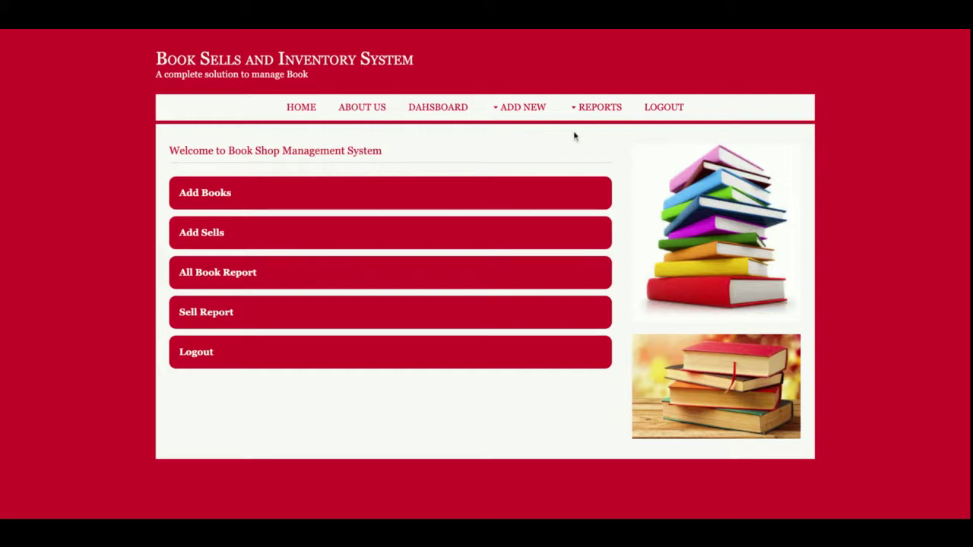
left_click(503, 114)
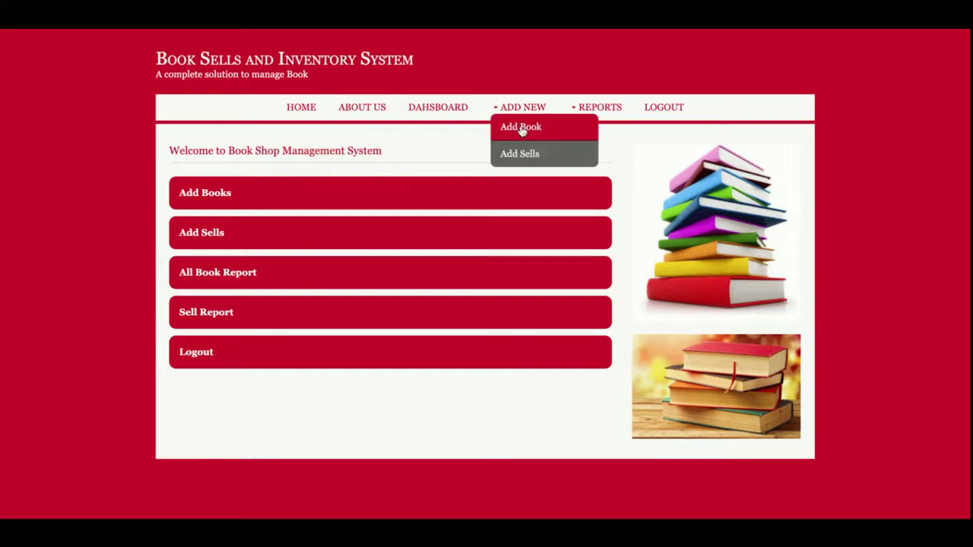
- Start an Add Book entry with Product Type set to Horror, then return to the Add New menu
left_click(522, 132)
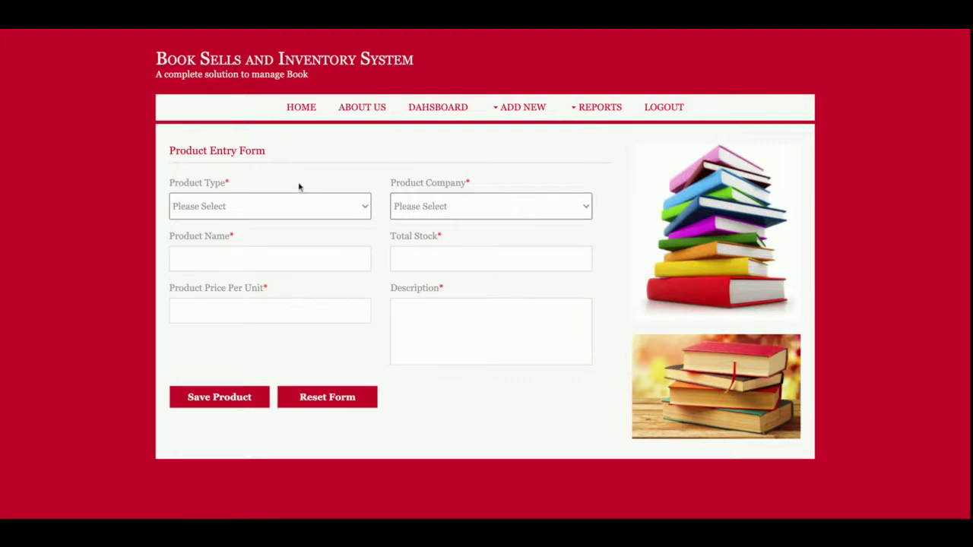
left_click(334, 202)
left_click(319, 217)
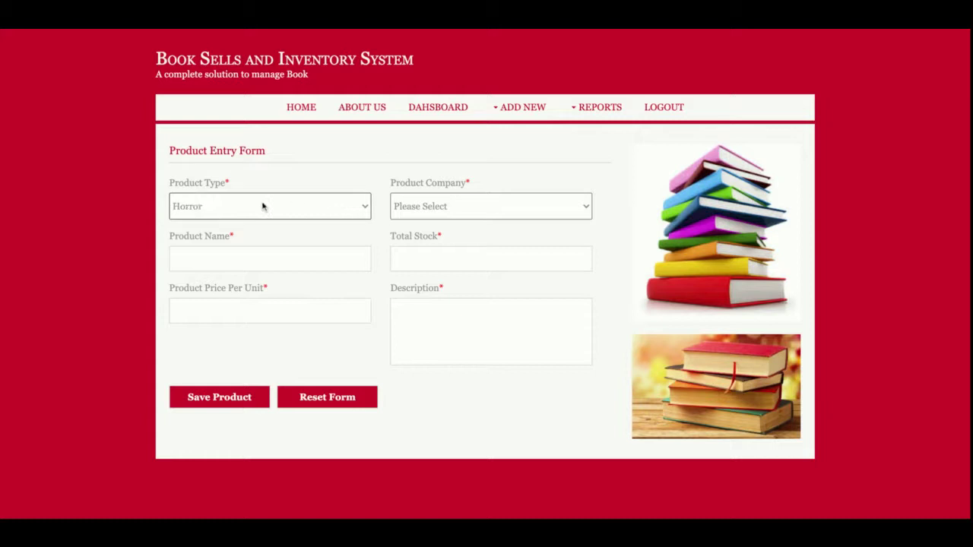
key("Tab")
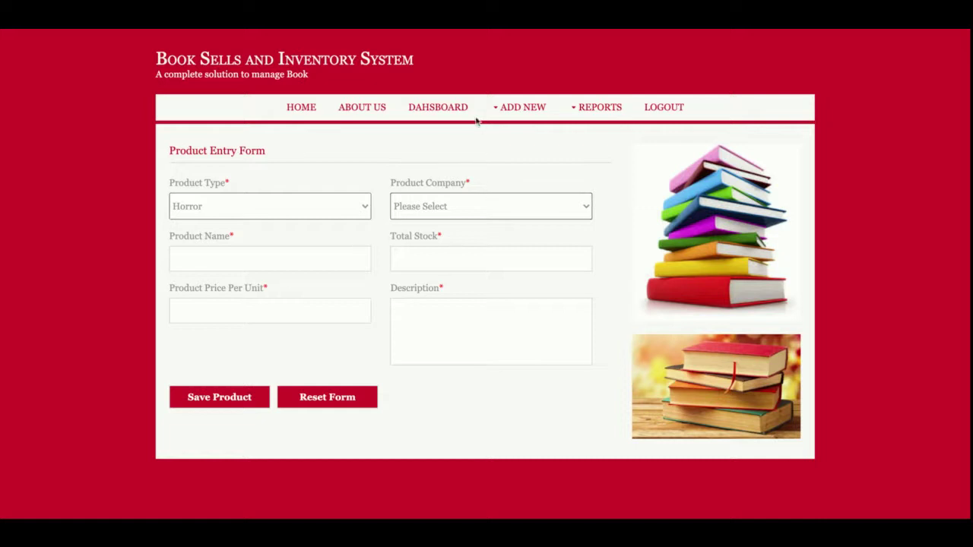
left_click(518, 109)
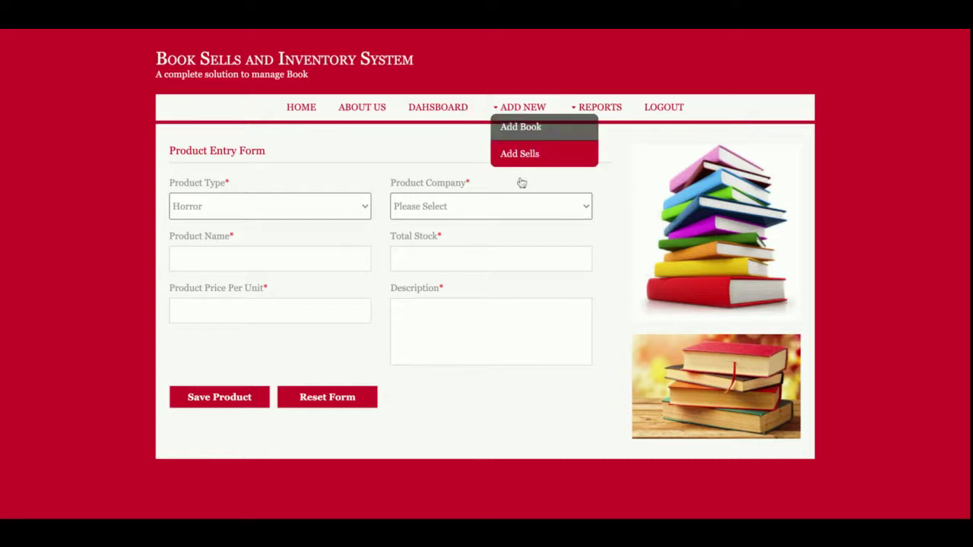
- Start a new sale by entering the customer's name and mobile number
left_click(322, 201)
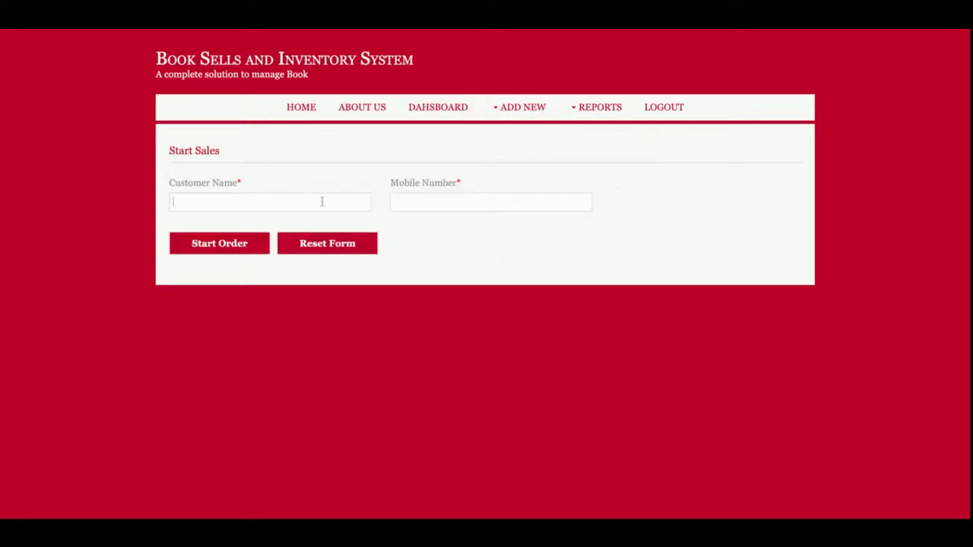
left_click(394, 202)
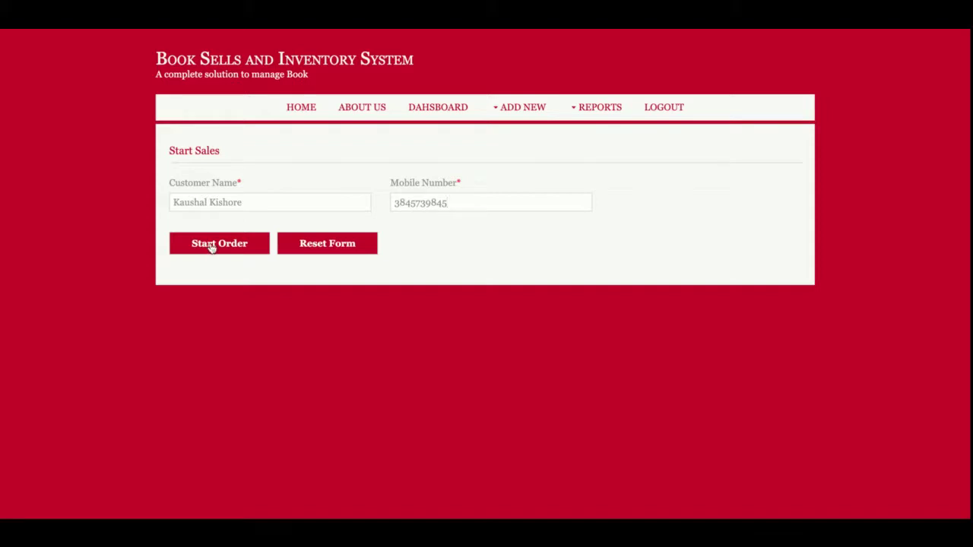
left_click(212, 245)
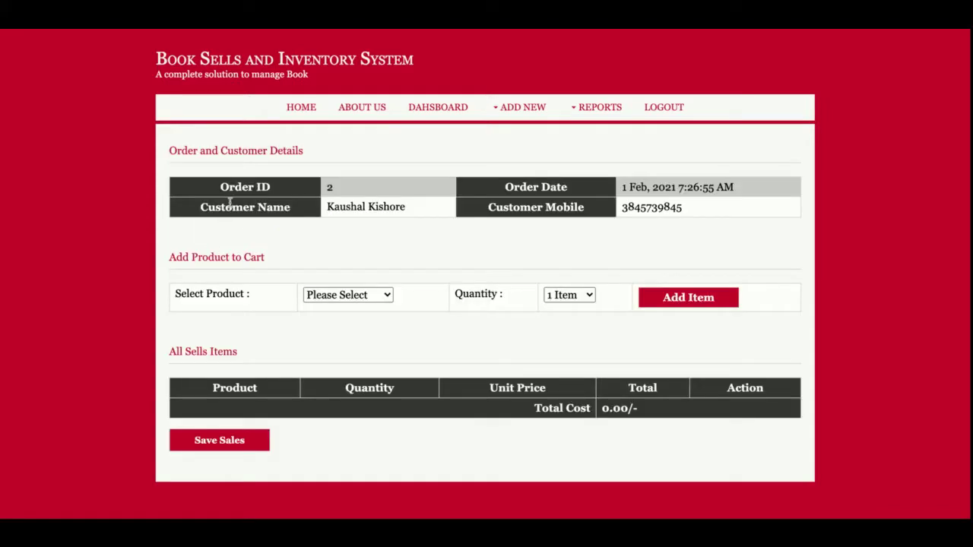
- Inspect the order header's Order ID, date, customer name and mobile number
triple_click(250, 190)
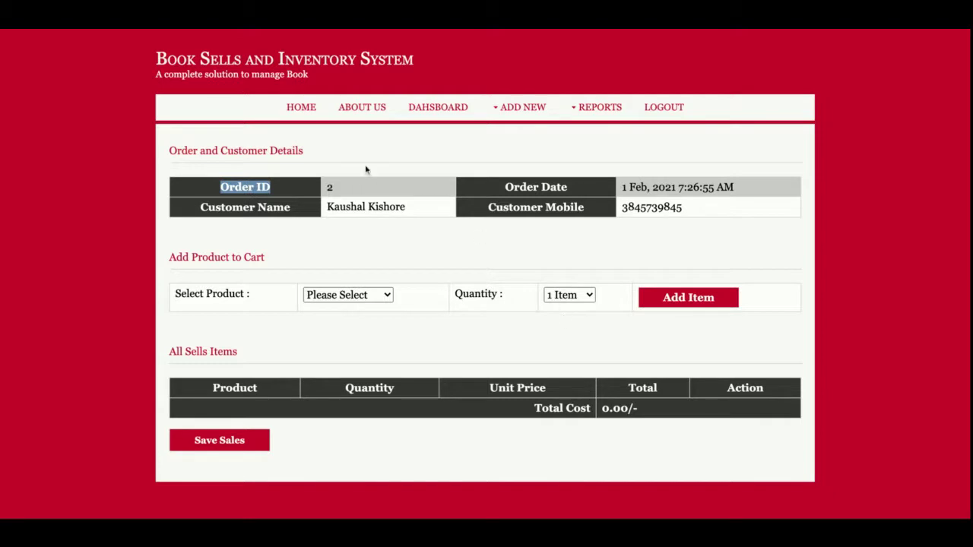
left_click(337, 190)
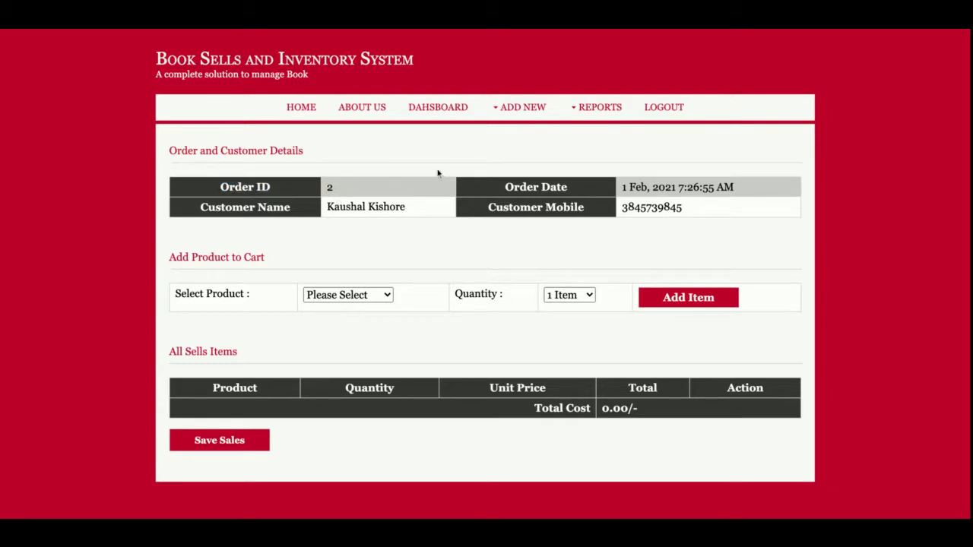
triple_click(661, 187)
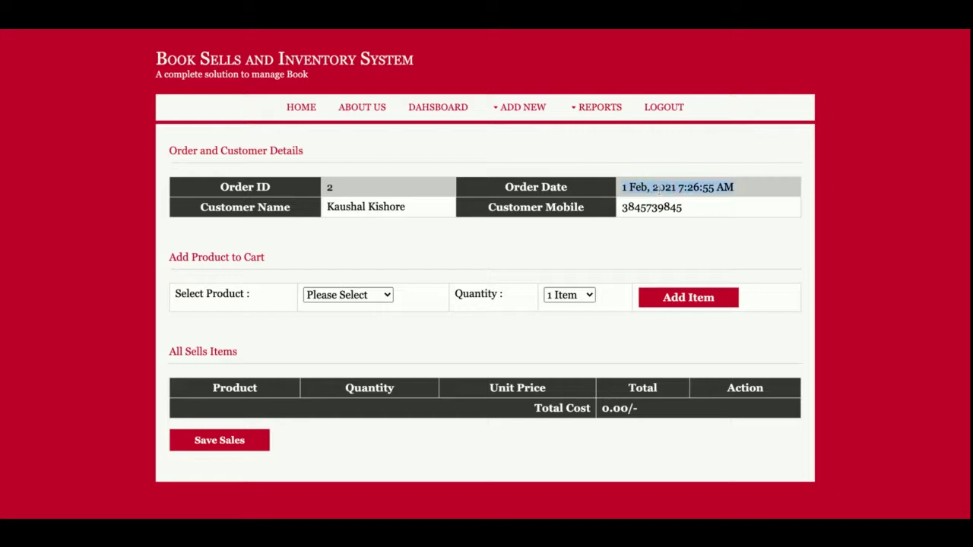
triple_click(388, 210)
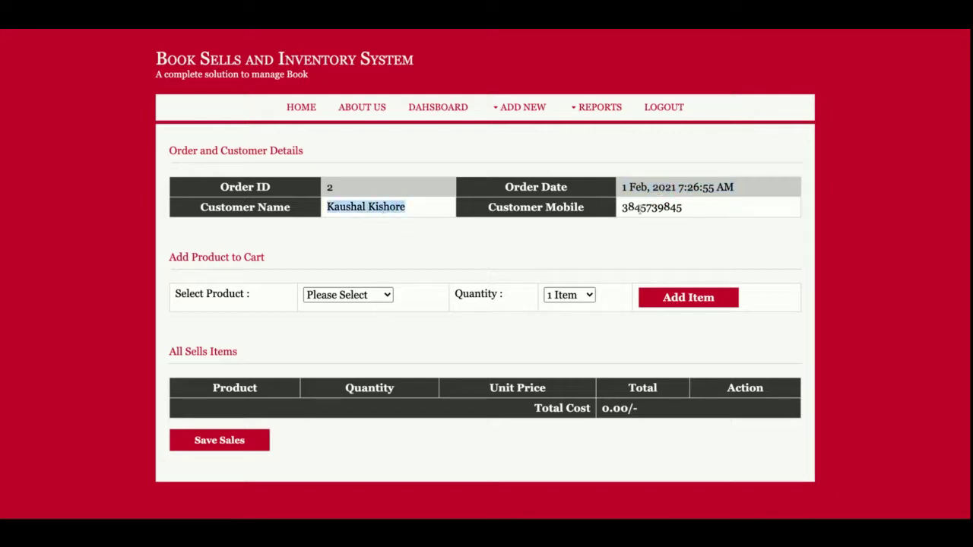
left_click(643, 208)
double_click(642, 208)
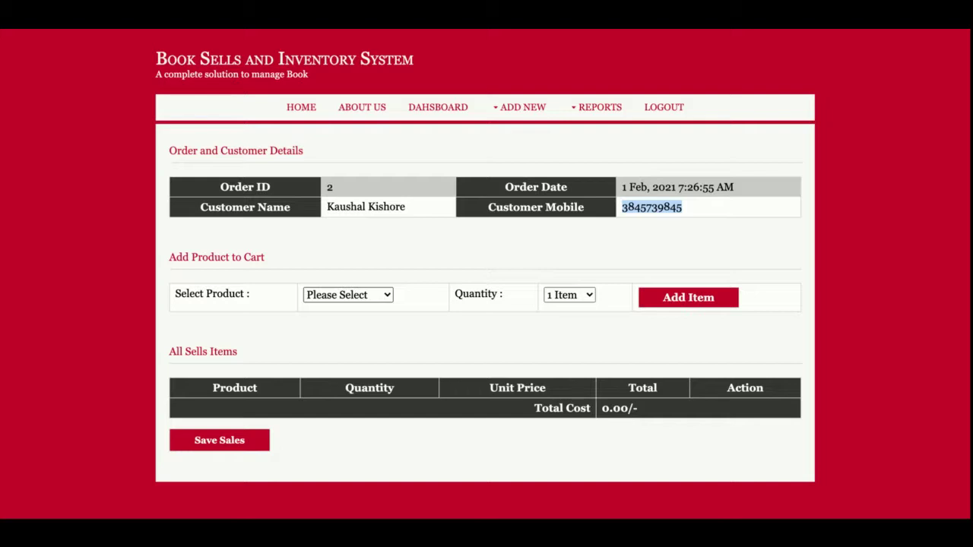
- Add 3 Maths Book at 250 each (750 total), then delete that cart line
left_click(353, 317)
left_click(561, 309)
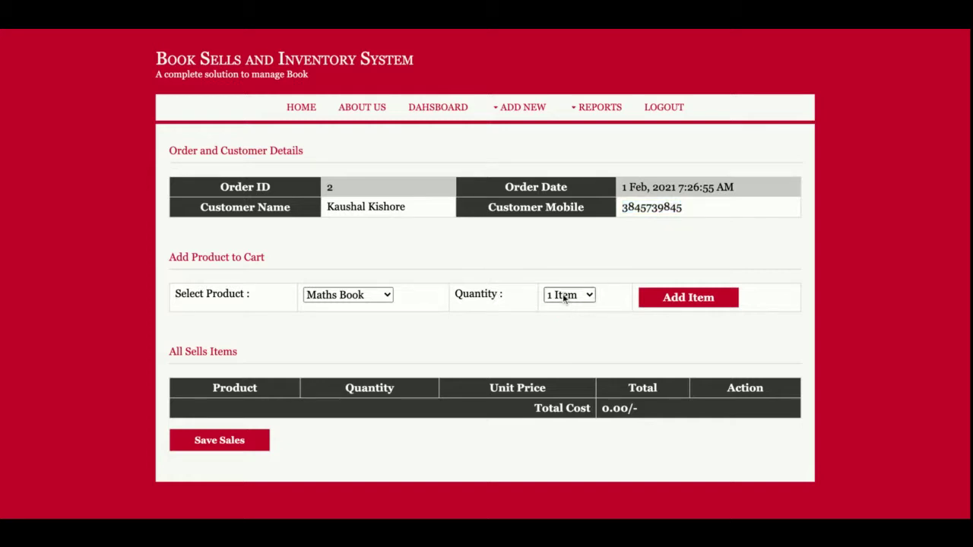
left_click(564, 298)
left_click(681, 305)
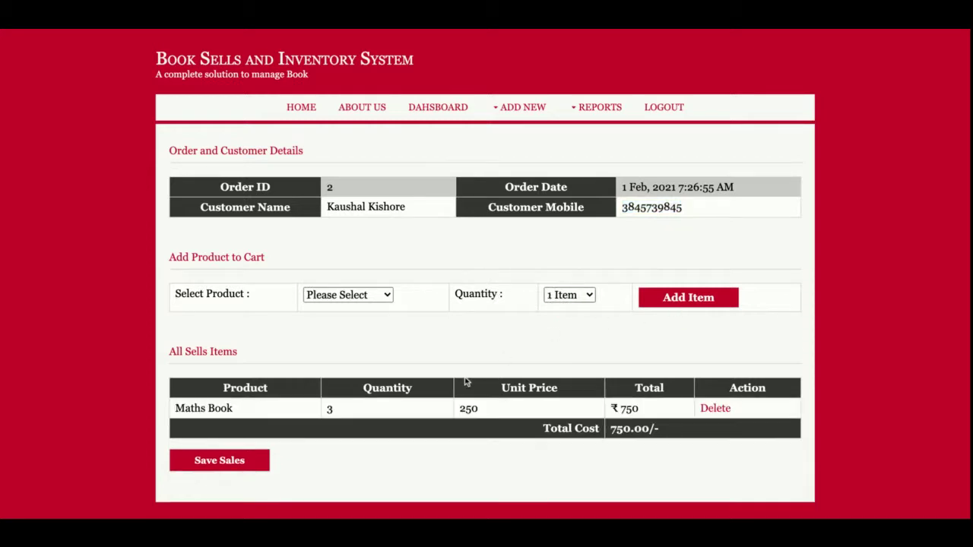
double_click(211, 411)
left_click(470, 408)
double_click(469, 408)
double_click(631, 409)
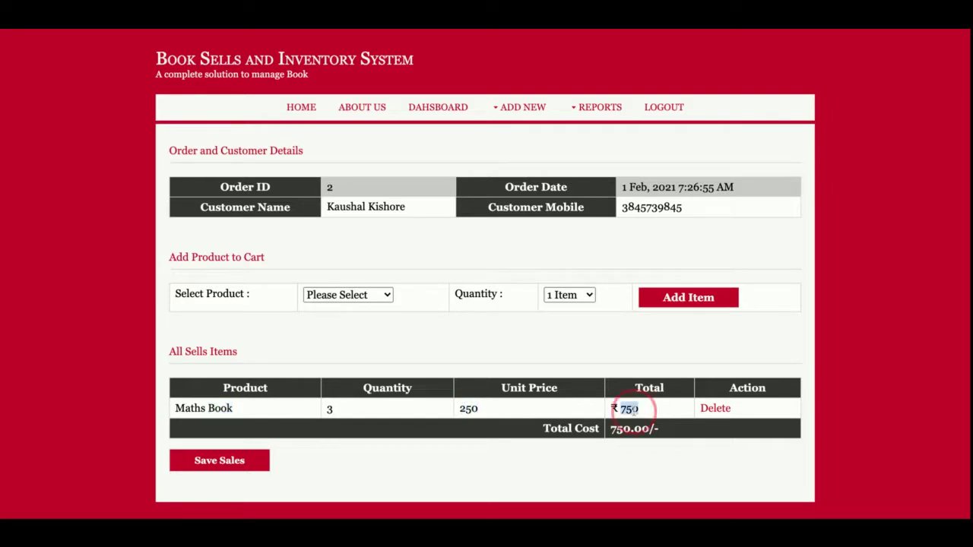
left_click(715, 409)
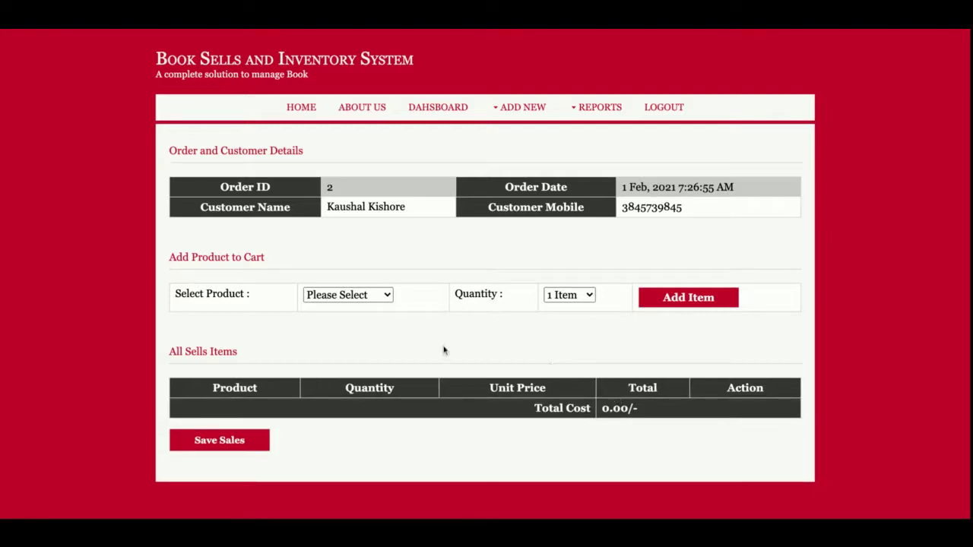
- Add 1 Maths Book, 1 c++ Book and 3 Computer Book, then save the ₹1850 sale
left_click(365, 298)
left_click(706, 306)
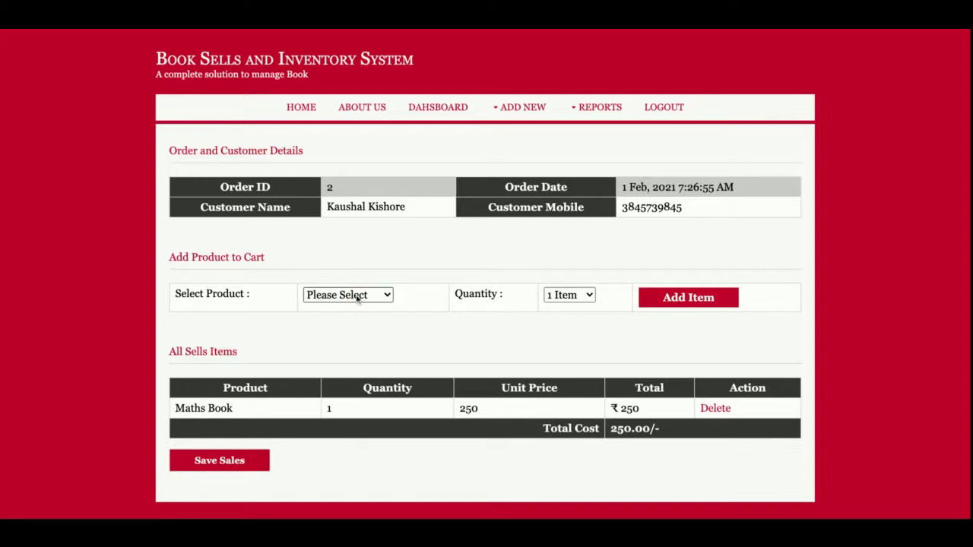
left_click(356, 298)
left_click(701, 307)
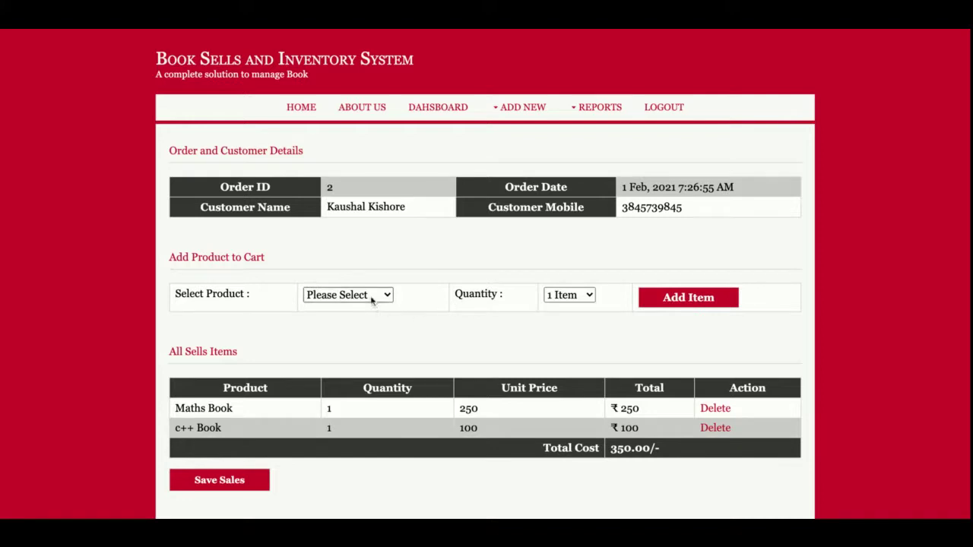
left_click(370, 298)
left_click(356, 333)
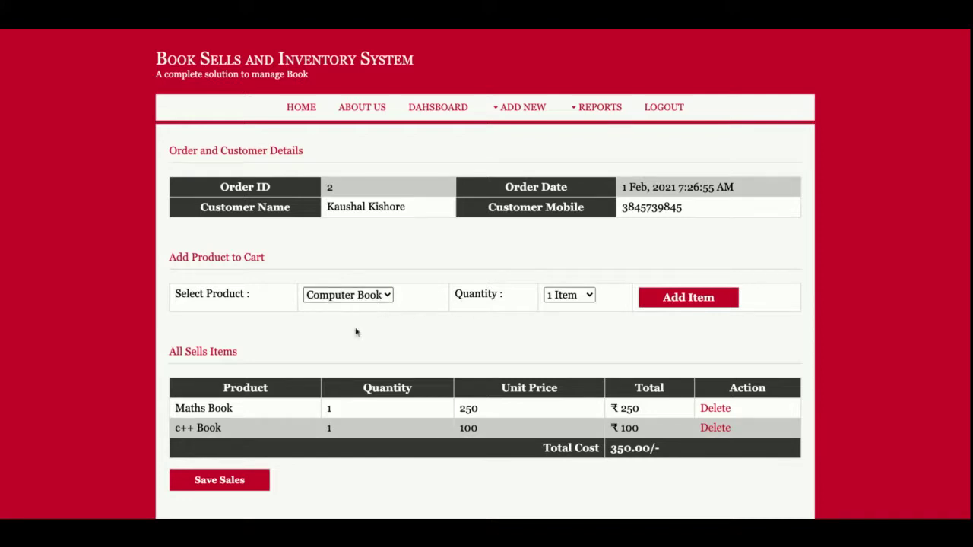
left_click(566, 295)
left_click(569, 332)
left_click(700, 301)
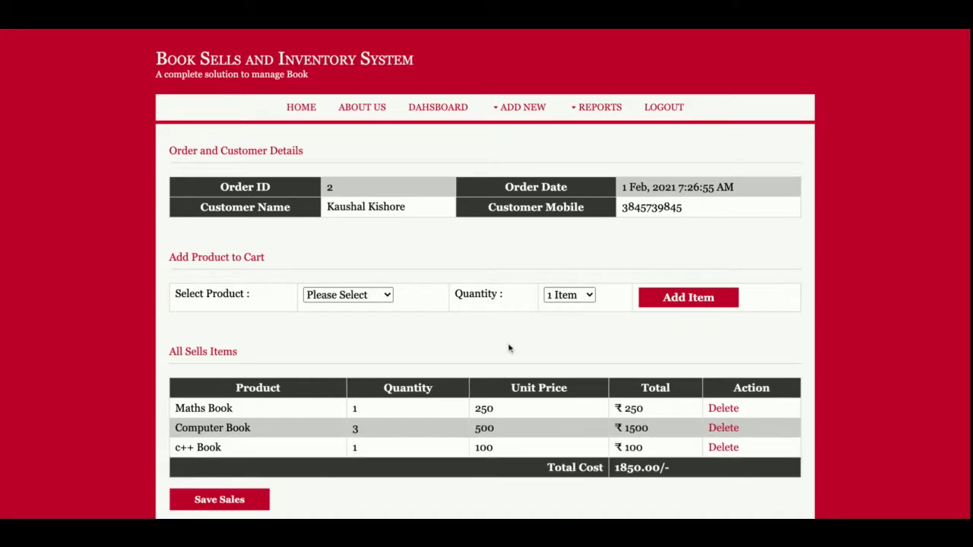
scroll(509, 344, "down", 1)
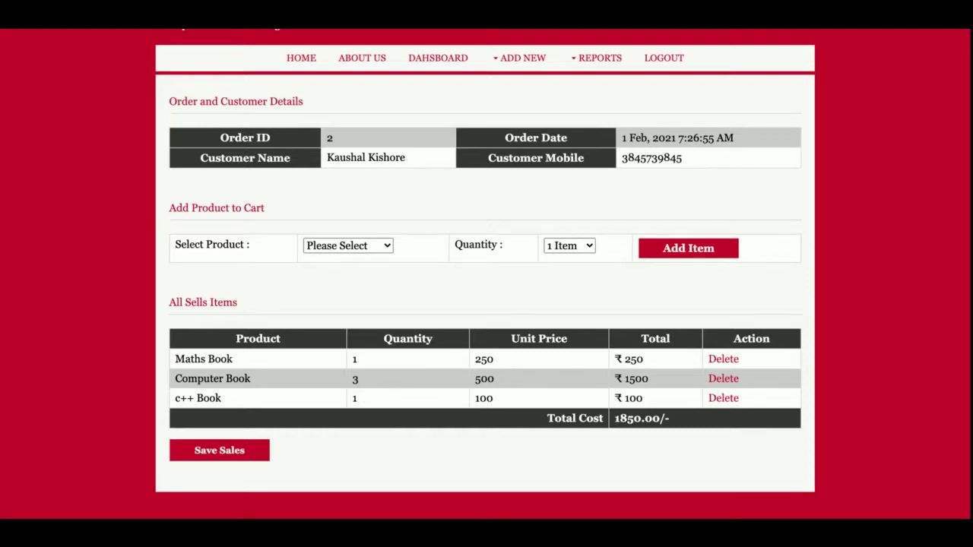
left_click(211, 451)
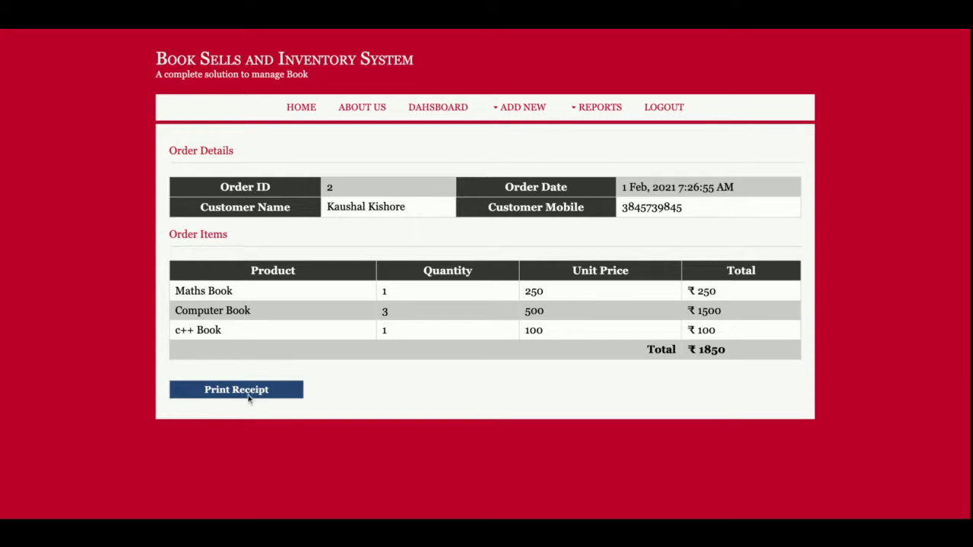
- Review the saved ₹1850 order receipt before heading to the Reports menu
mouse_move(534, 115)
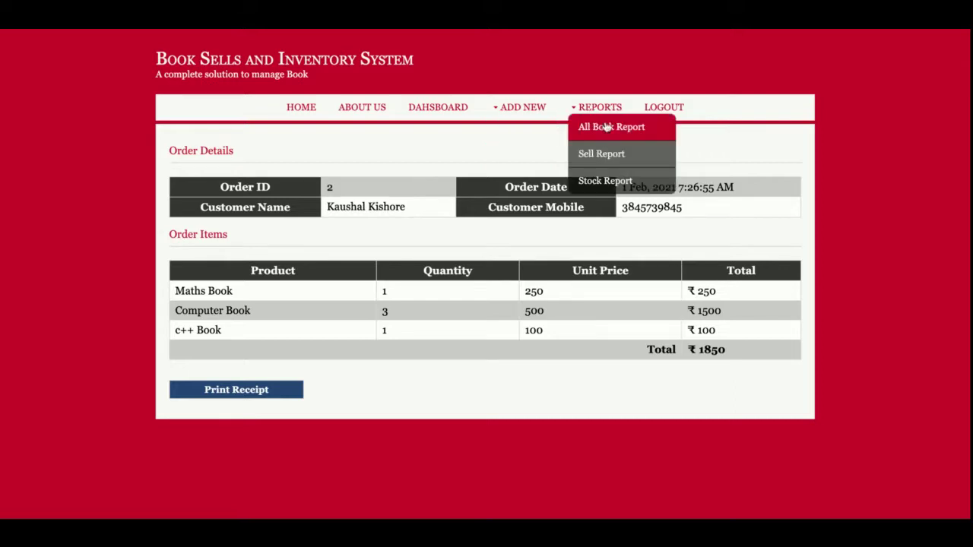
- Open the All Book Report and select Computer Book's name and 93 Items stock
left_click(606, 127)
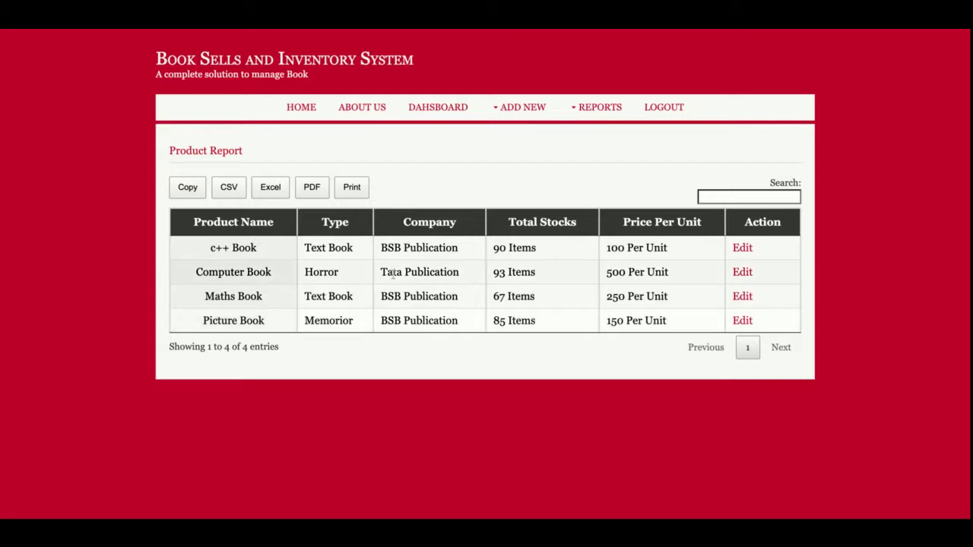
double_click(258, 272)
left_click(257, 273)
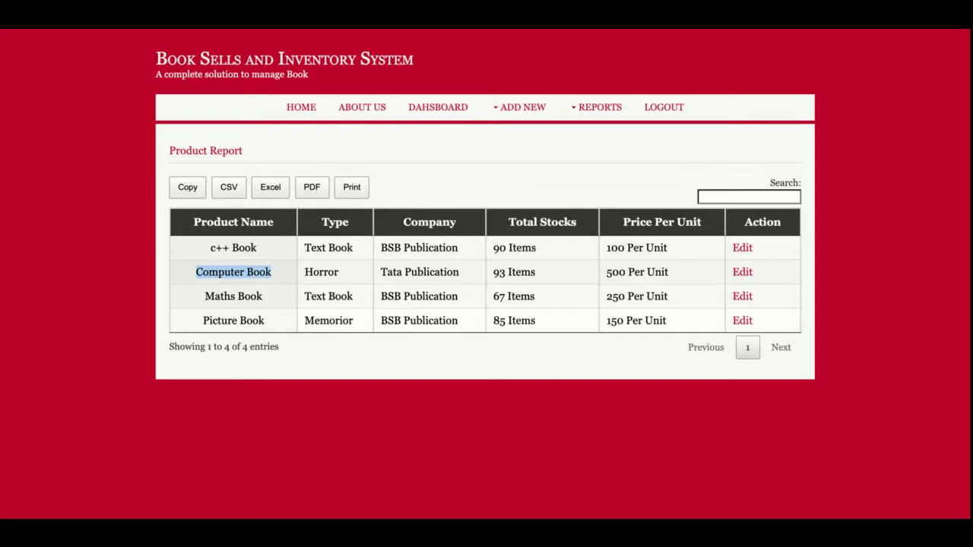
triple_click(516, 273)
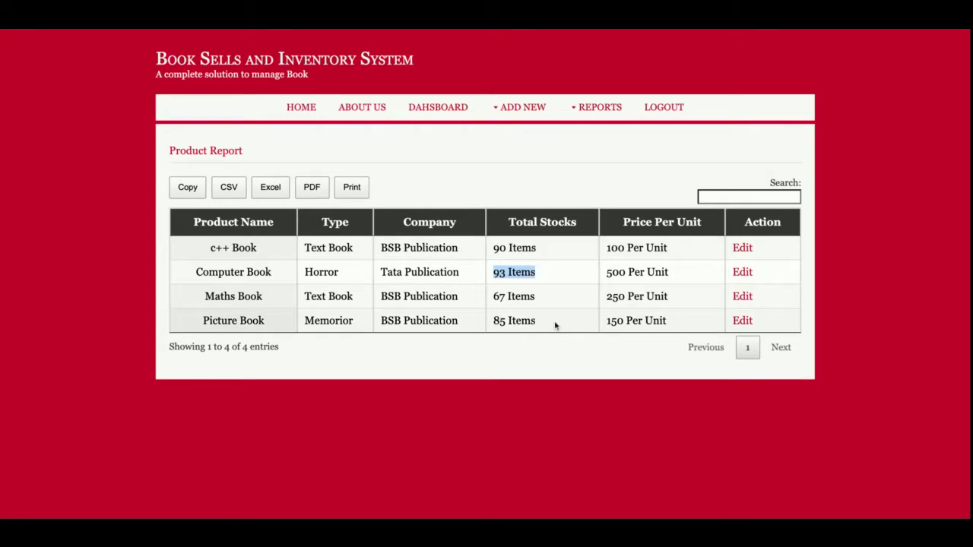
- Search the product report for 'ma' and 'mat', then clear the search
left_click(754, 196)
type("ma")
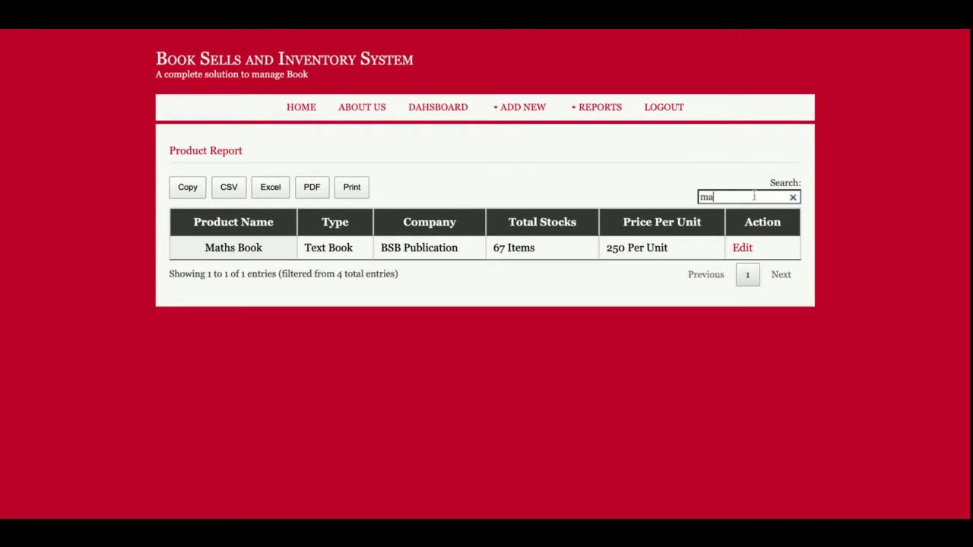
key("BackSpace")
key("BackSpace")
type("mat")
key("BackSpace")
key("BackSpace")
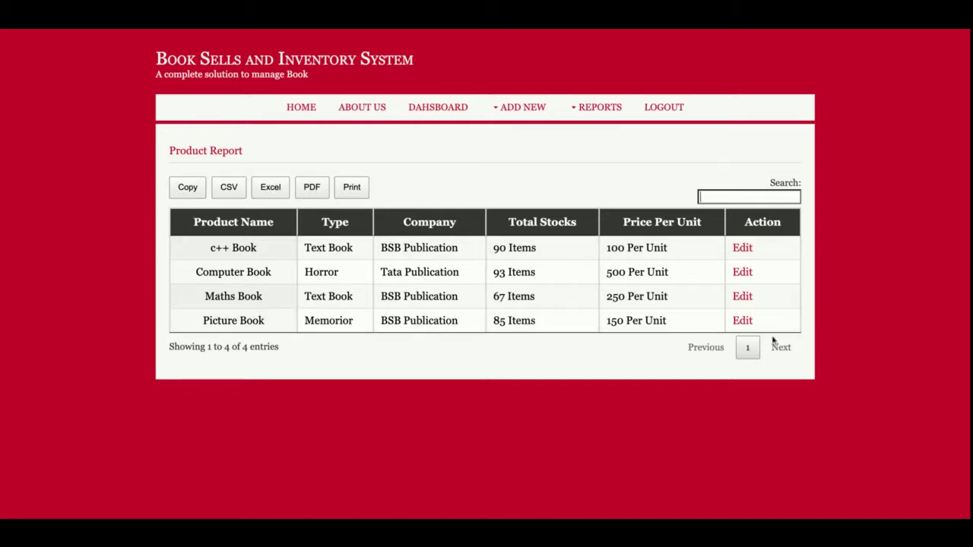
- Sort the report by Price Per Unit, Product Name, then Type descending
left_click(651, 226)
left_click(650, 226)
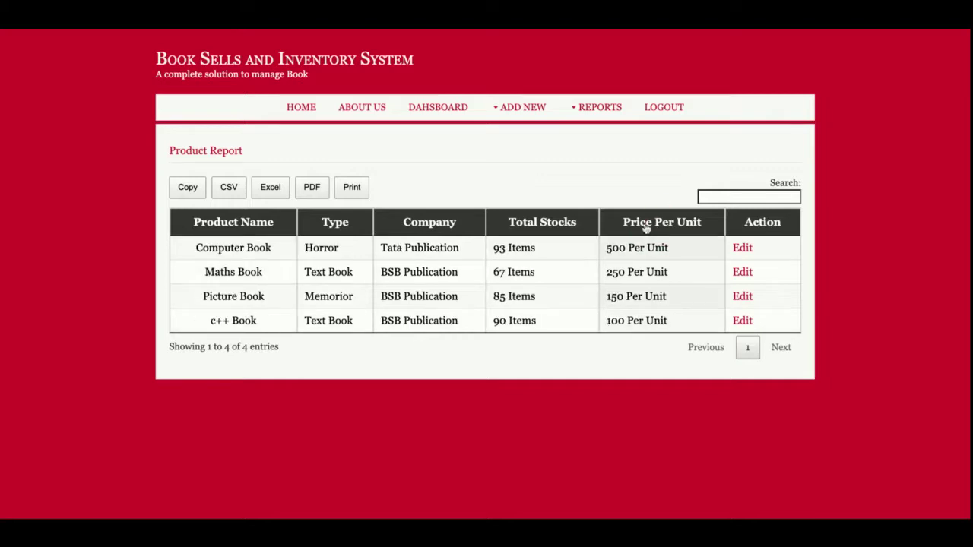
left_click(280, 228)
left_click(280, 228)
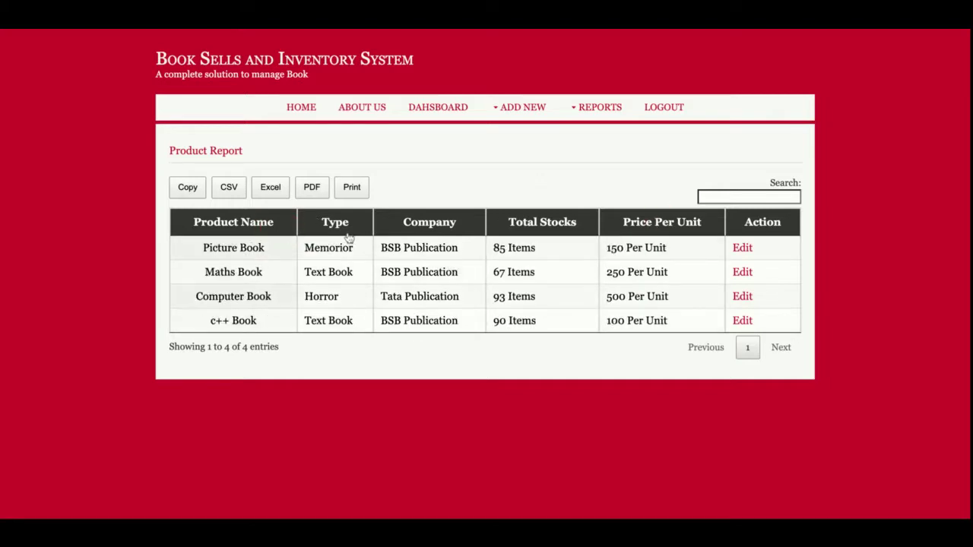
left_click(349, 238)
left_click(353, 240)
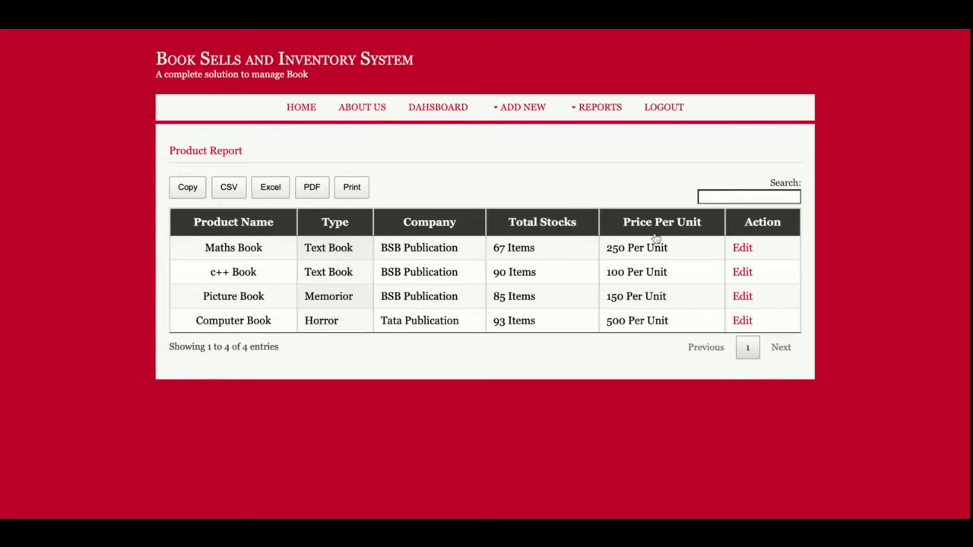
- Open the Sell Report and view the second entry's ₹1850 order details
mouse_move(601, 107)
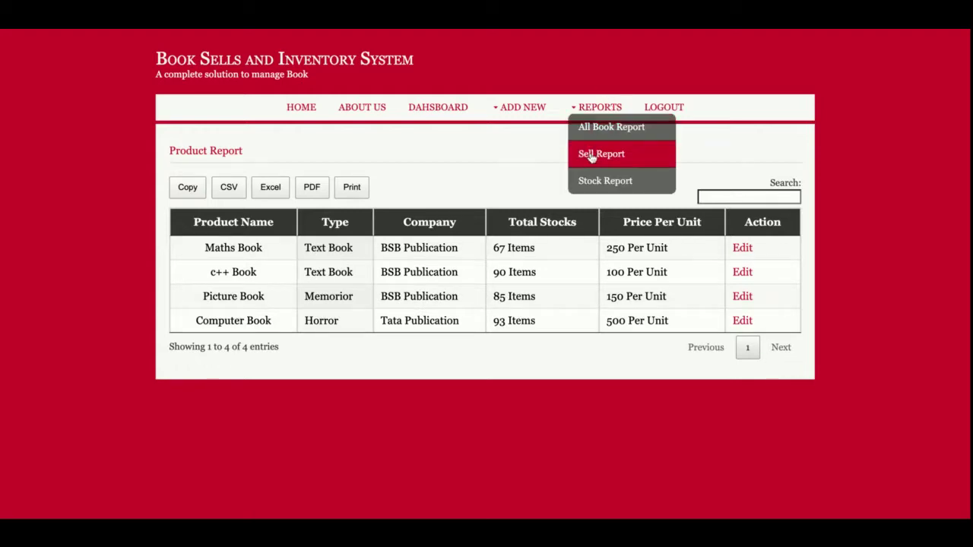
left_click(591, 155)
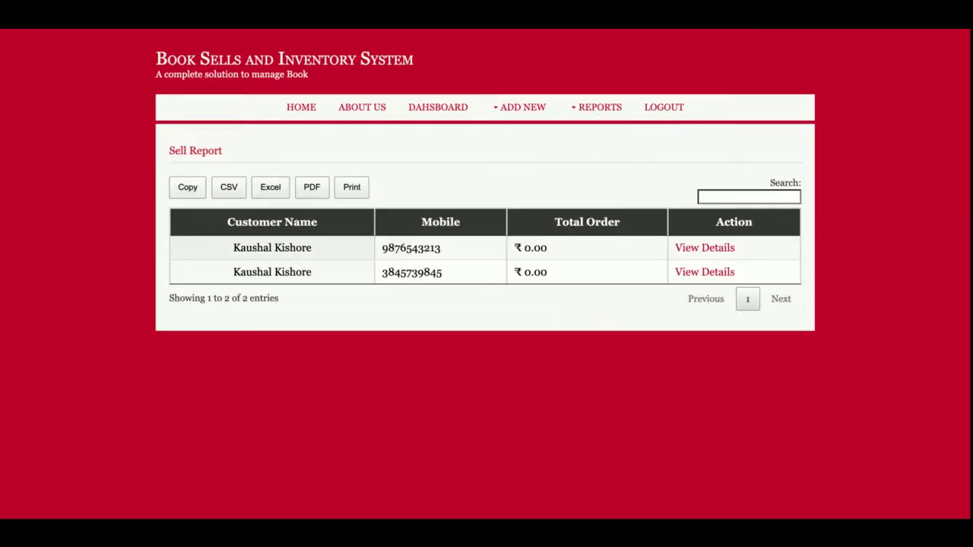
left_click(716, 274)
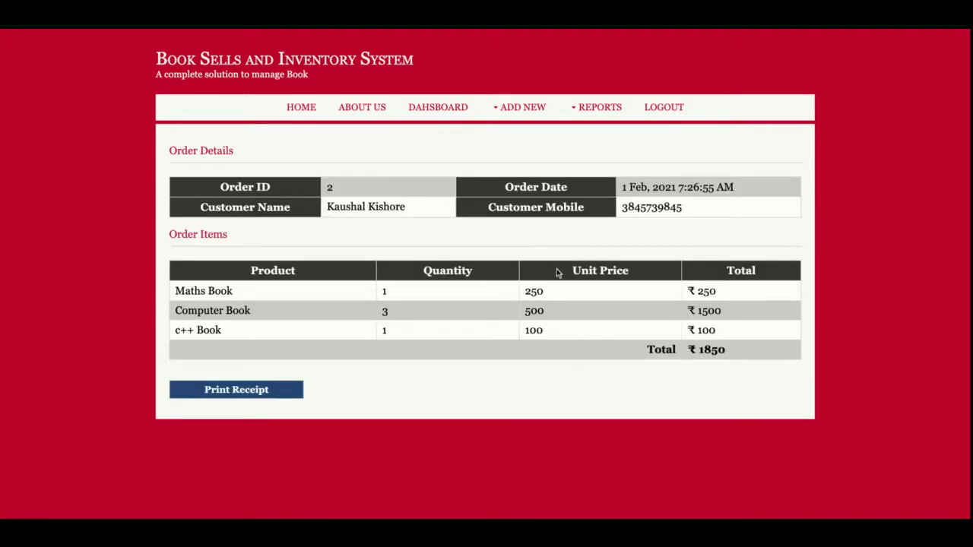
- Open the Stock Report listing each book's total stock
mouse_move(599, 111)
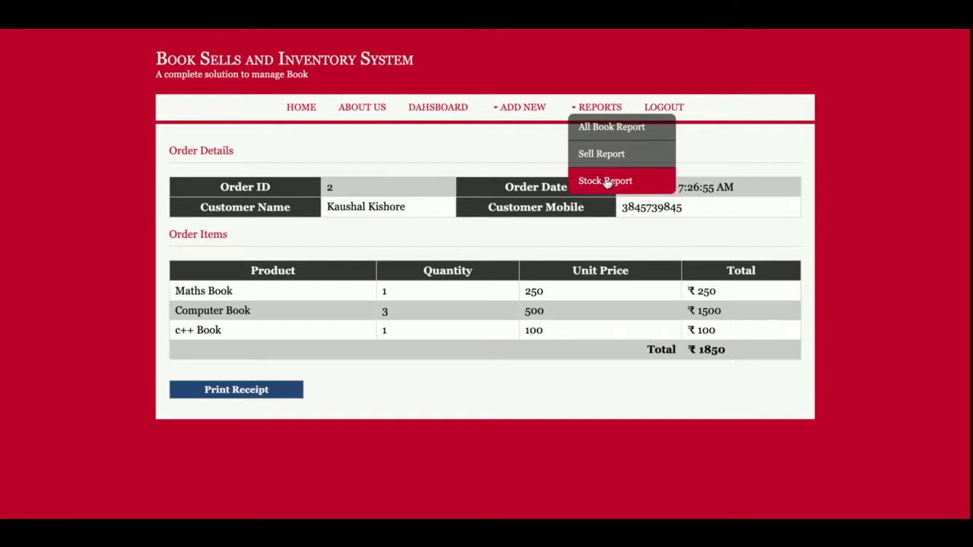
left_click(606, 183)
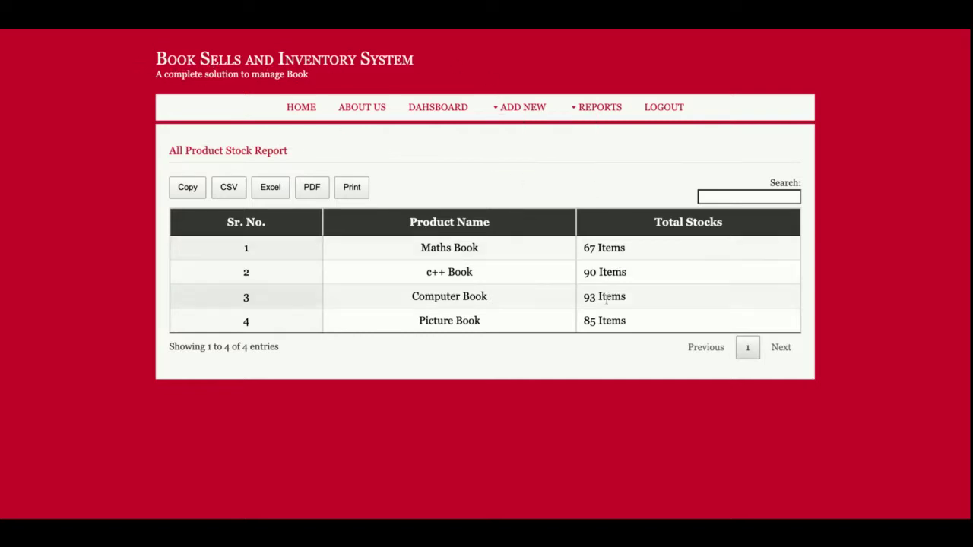
mouse_move(532, 114)
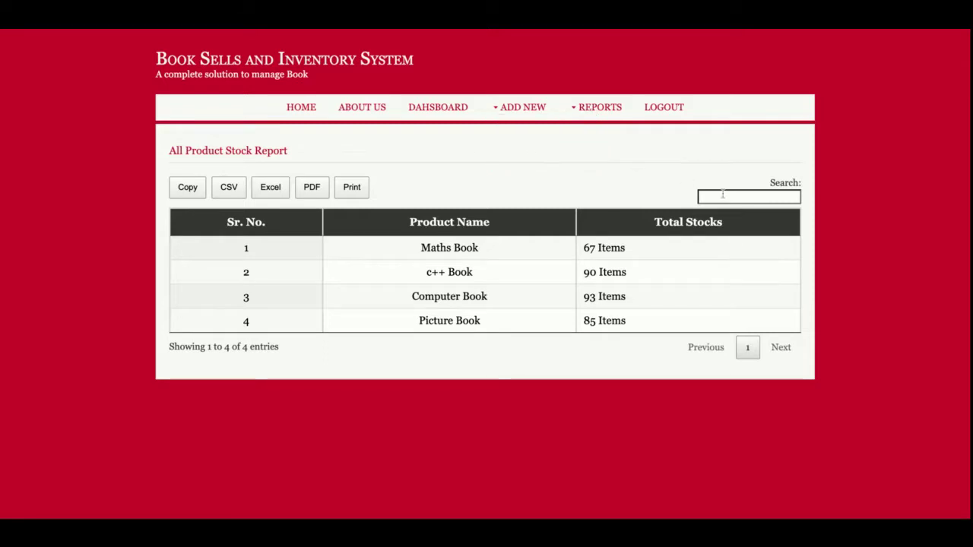
mouse_move(620, 106)
- Sign out of the administrator account, then go to the public Home page
left_click(675, 107)
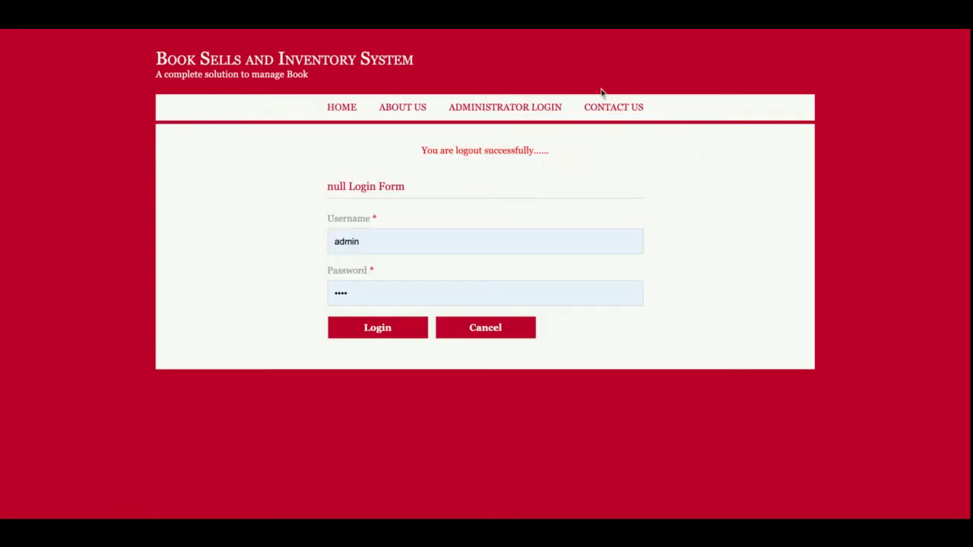
left_click(344, 108)
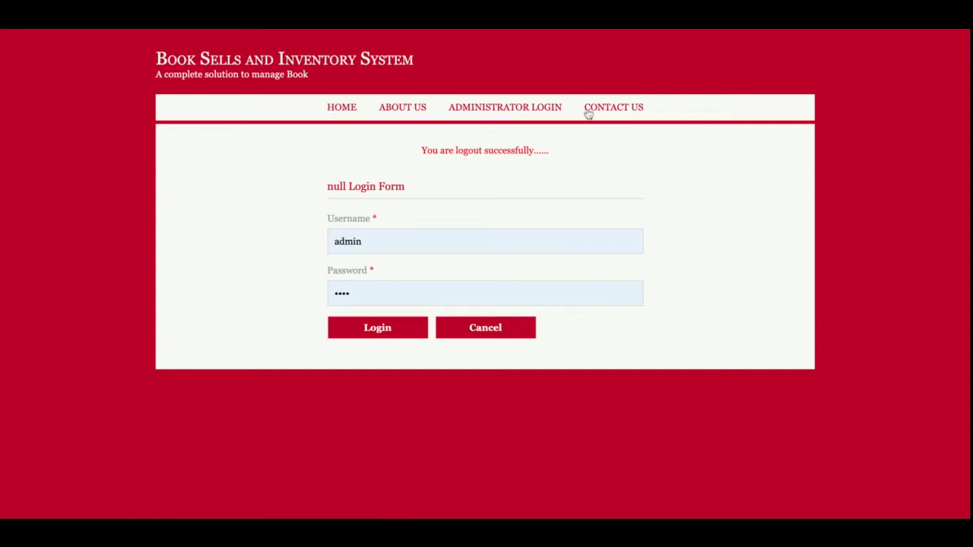